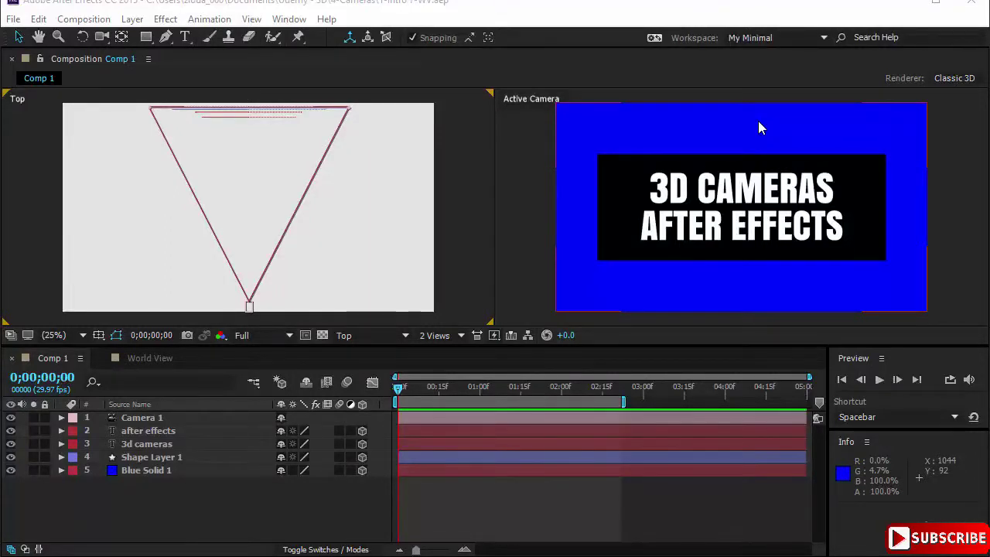
- Slide Camera 1 sideways in Comp 1 and undo it, then open World View and select the large square
click(249, 304)
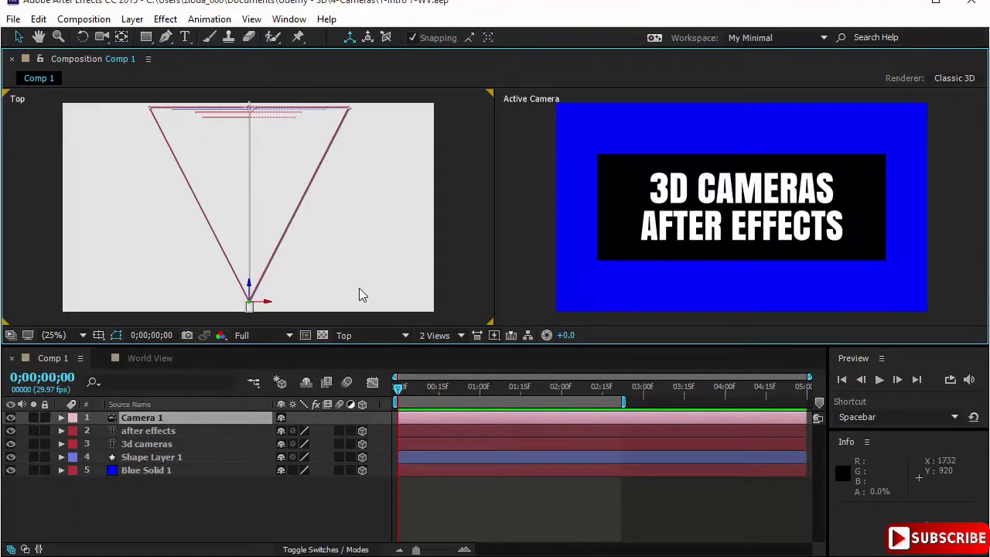
drag(267, 305, 358, 307)
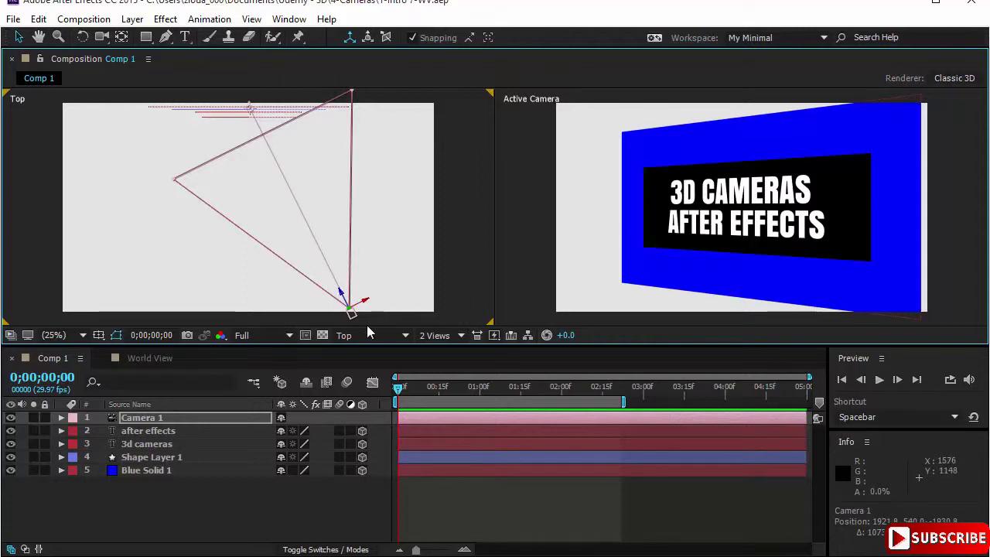
key(ctrl+z)
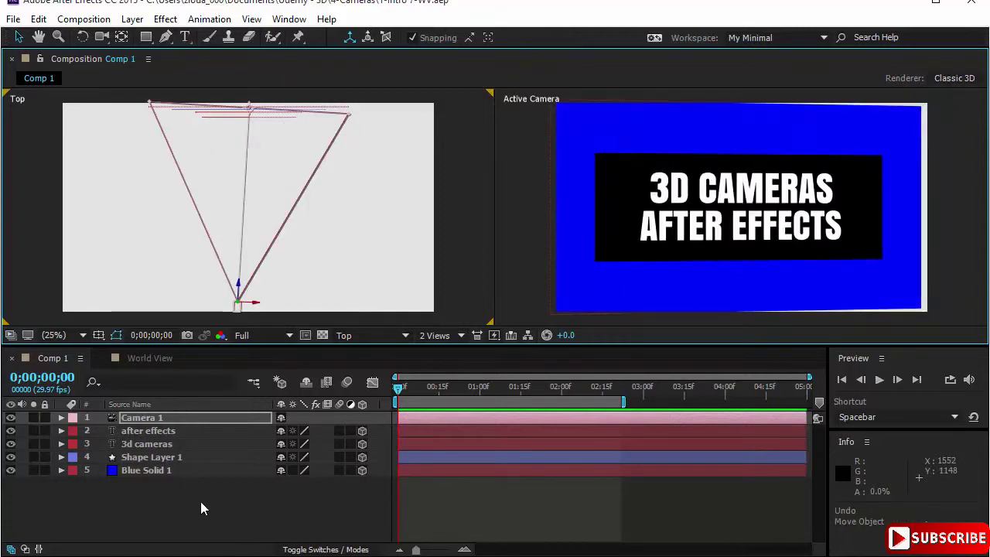
key(ctrl+z)
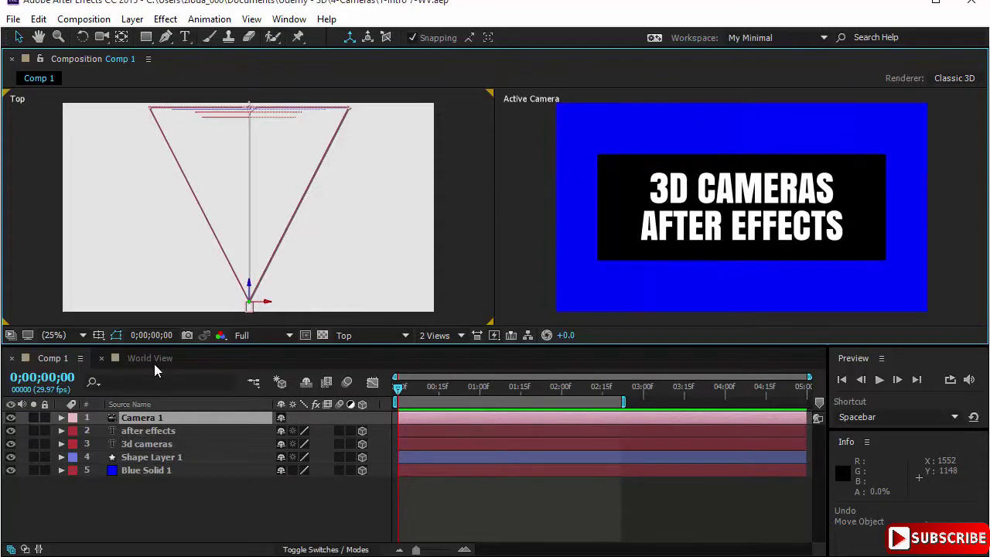
click(154, 362)
click(700, 259)
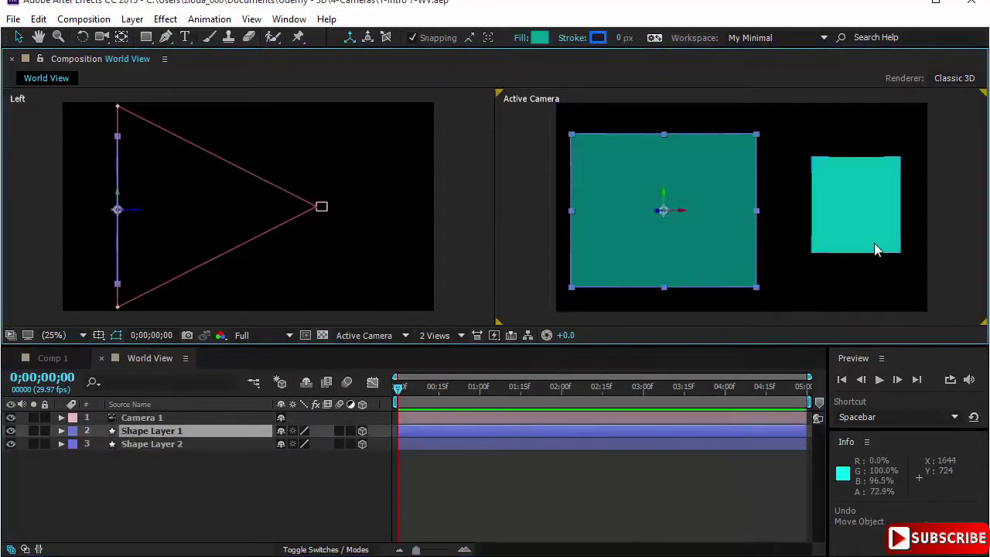
click(868, 227)
click(689, 216)
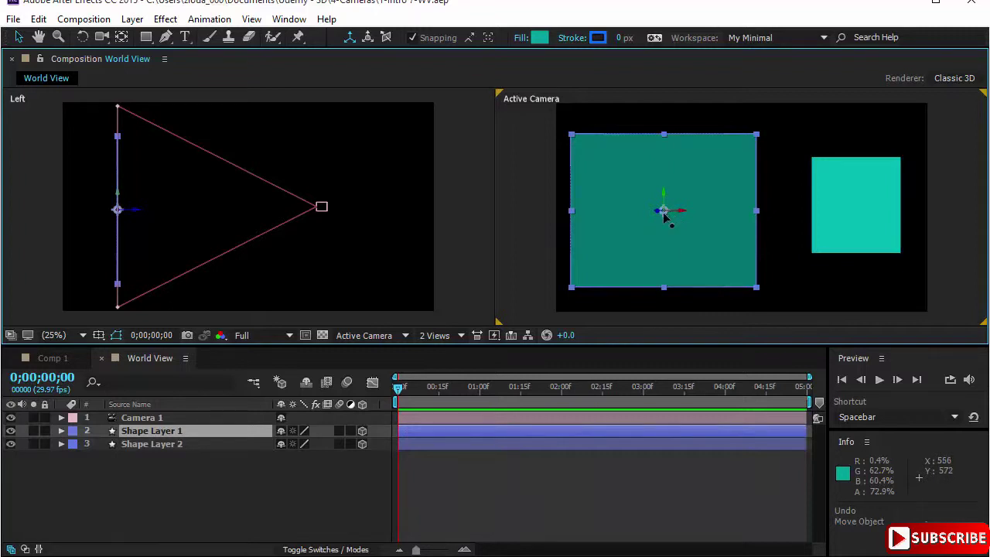
click(859, 226)
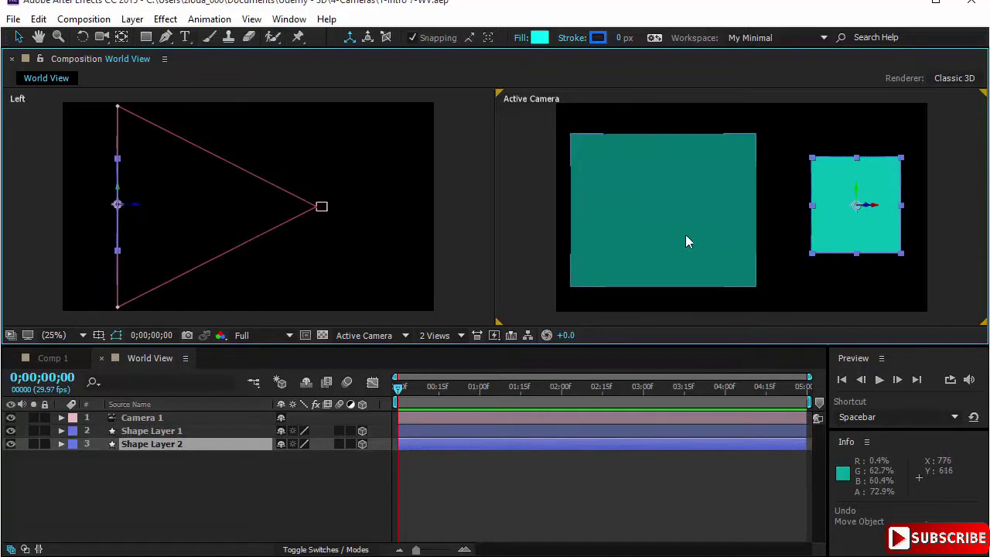
click(688, 236)
click(844, 220)
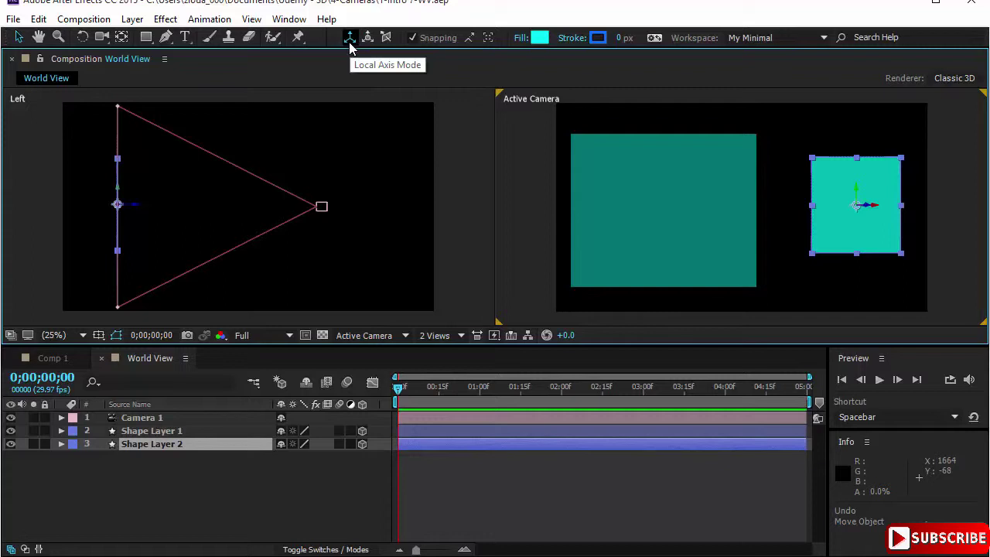
- Rotate Shape Layer 1 back to about 316° on X so the large square becomes a trapezoid
click(687, 237)
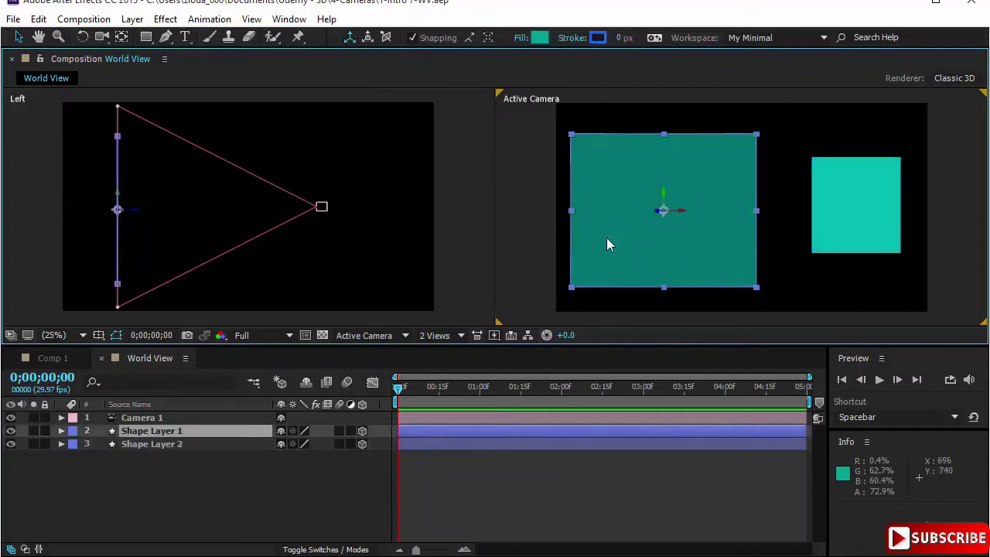
click(83, 37)
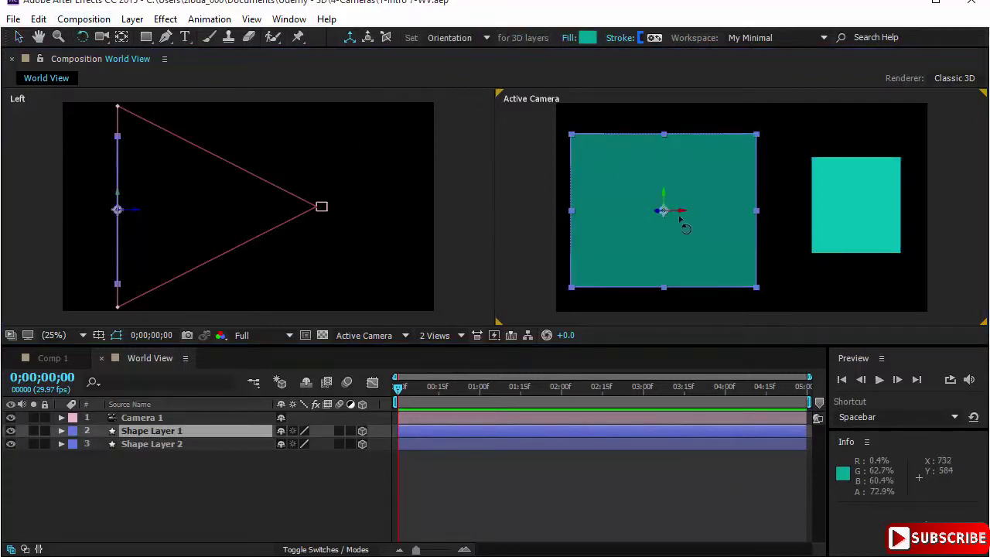
drag(665, 232, 698, 214)
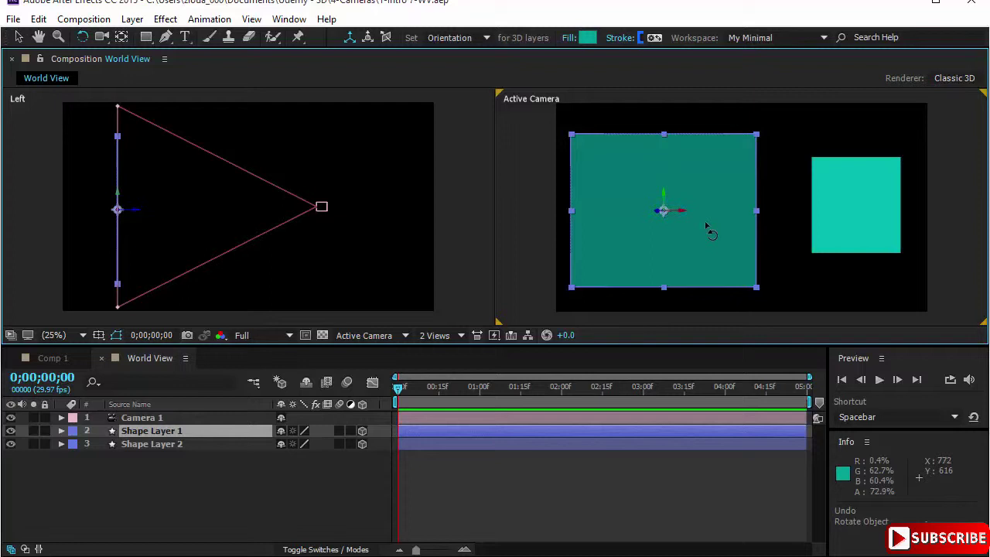
drag(676, 221, 662, 202)
key(ctrl+z)
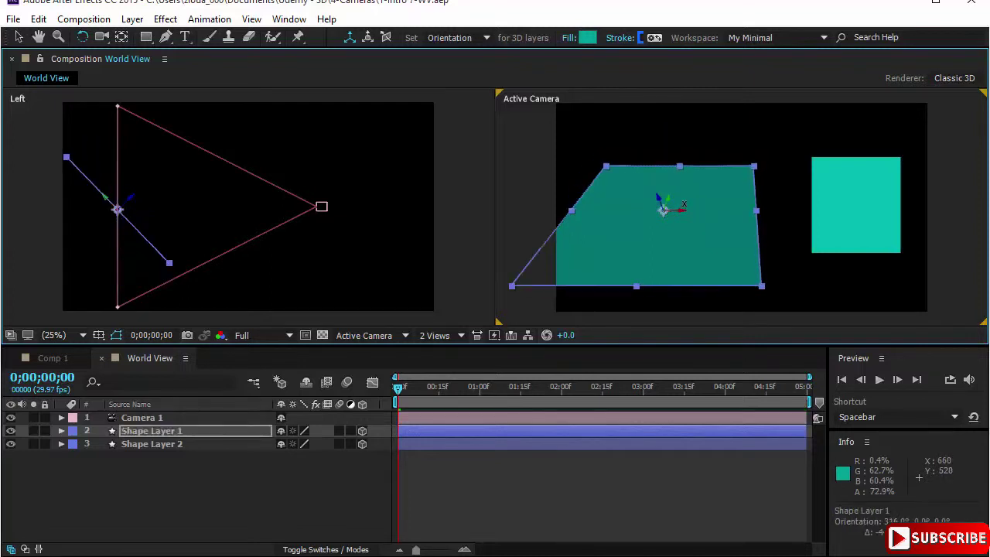
click(19, 37)
click(867, 236)
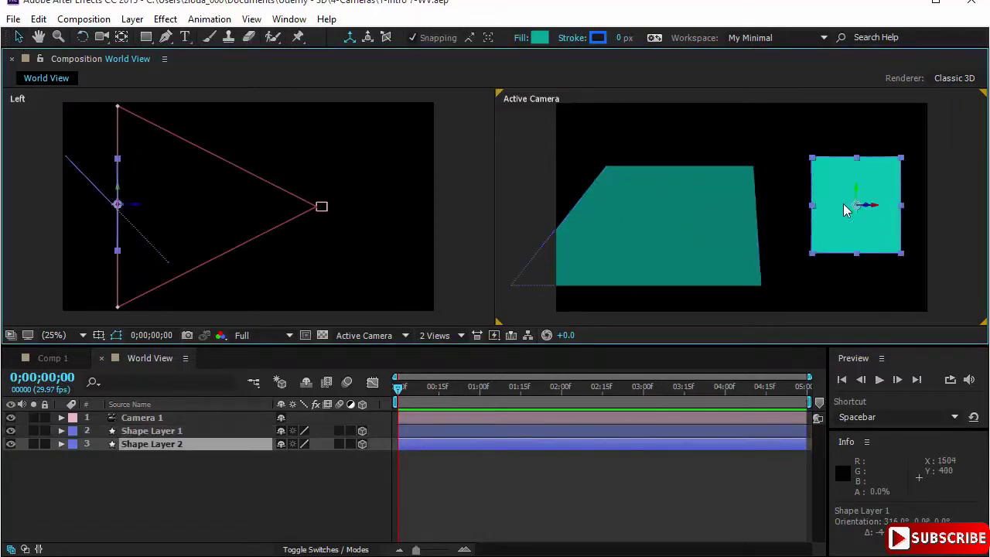
- Rotate the small teal square, Shape Layer 2, around its Y axis so it angles away
shift+click(725, 245)
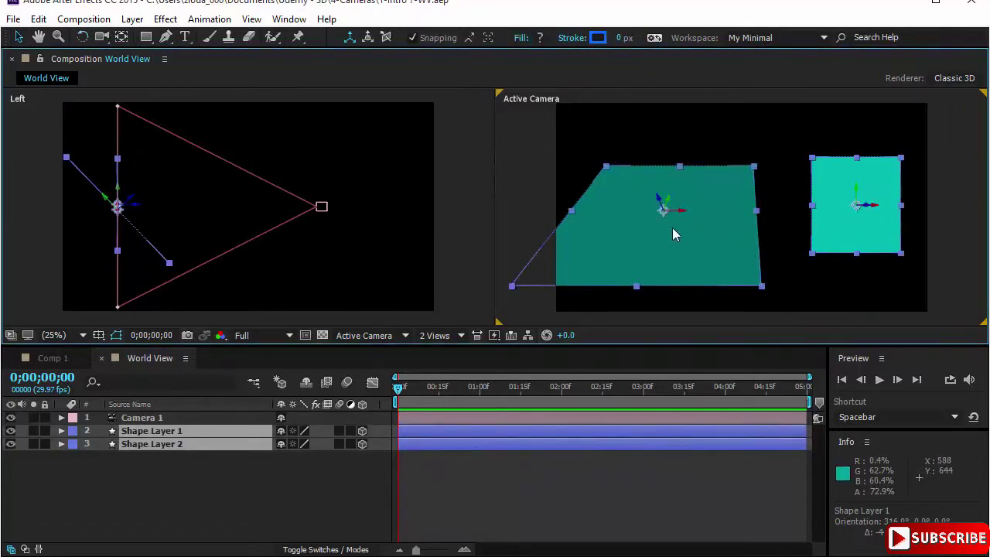
shift+click(853, 223)
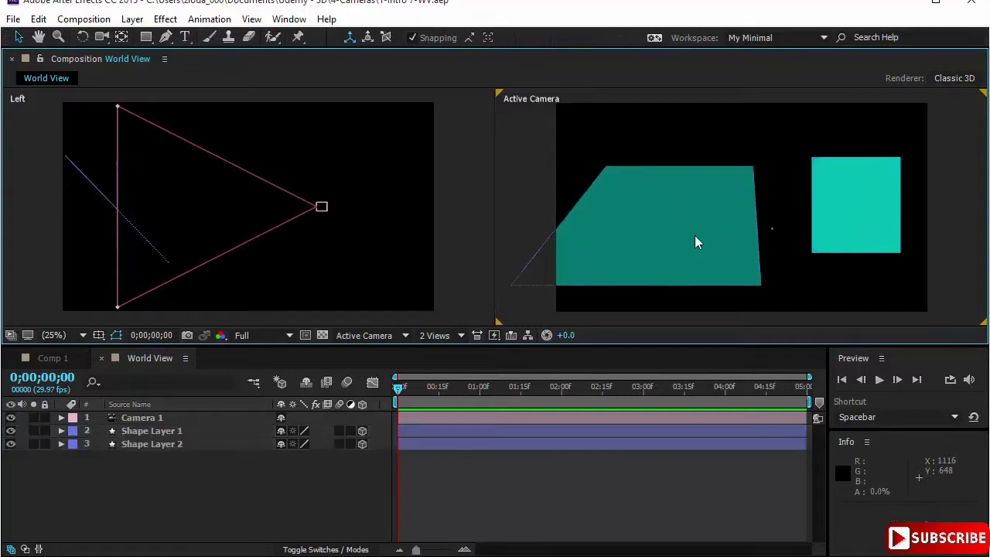
click(856, 223)
shift+click(715, 246)
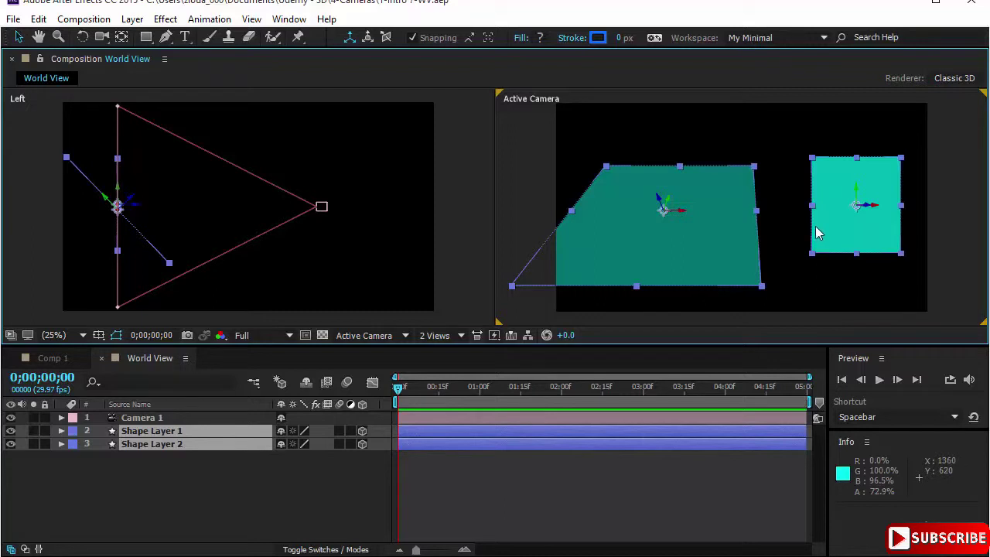
click(781, 236)
click(858, 195)
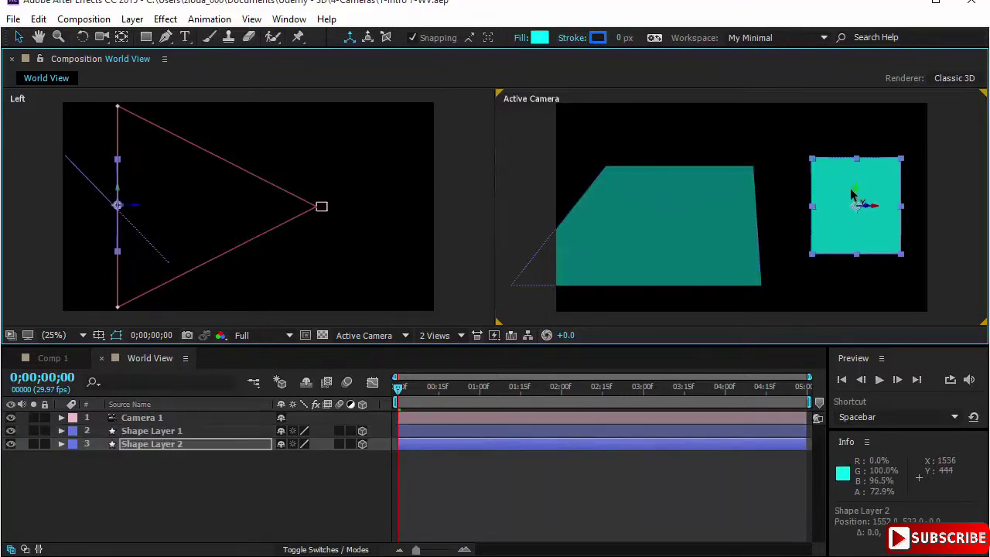
key(w)
mouse_move(845, 197)
mouse_down()
mouse_move(858, 194)
mouse_move(840, 195)
mouse_up()
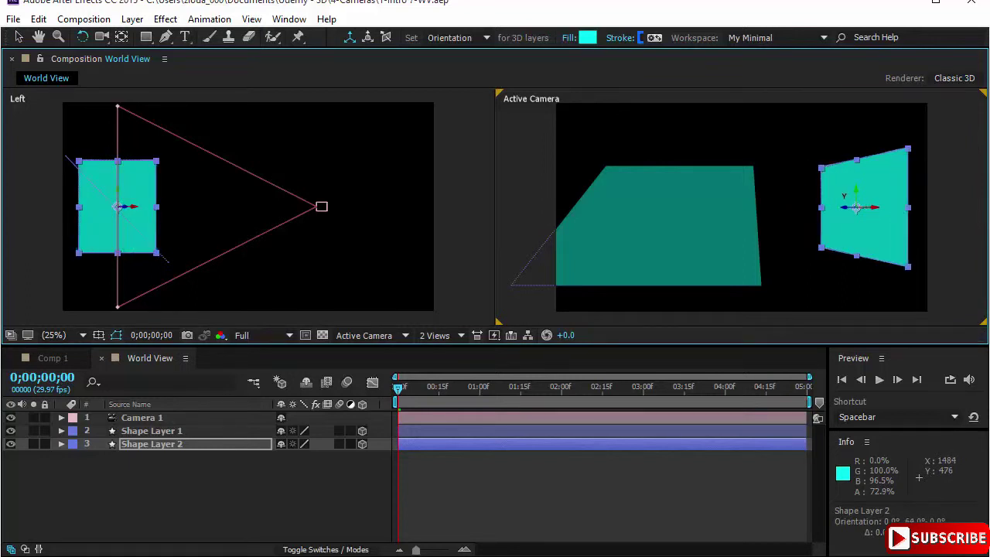
drag(840, 194, 839, 195)
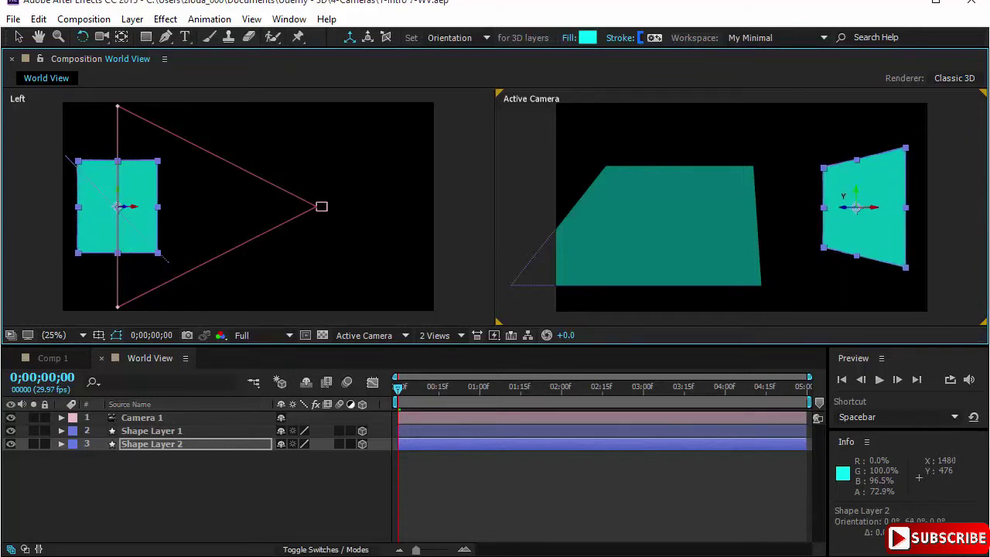
- Try rotating the large trapezoid further, then undo that extra rotation
click(692, 228)
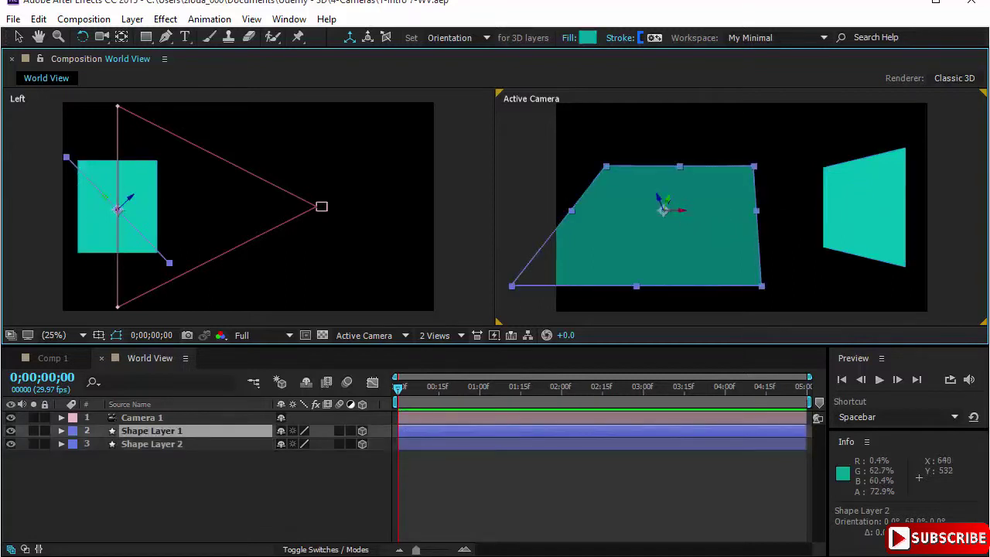
drag(662, 210, 674, 218)
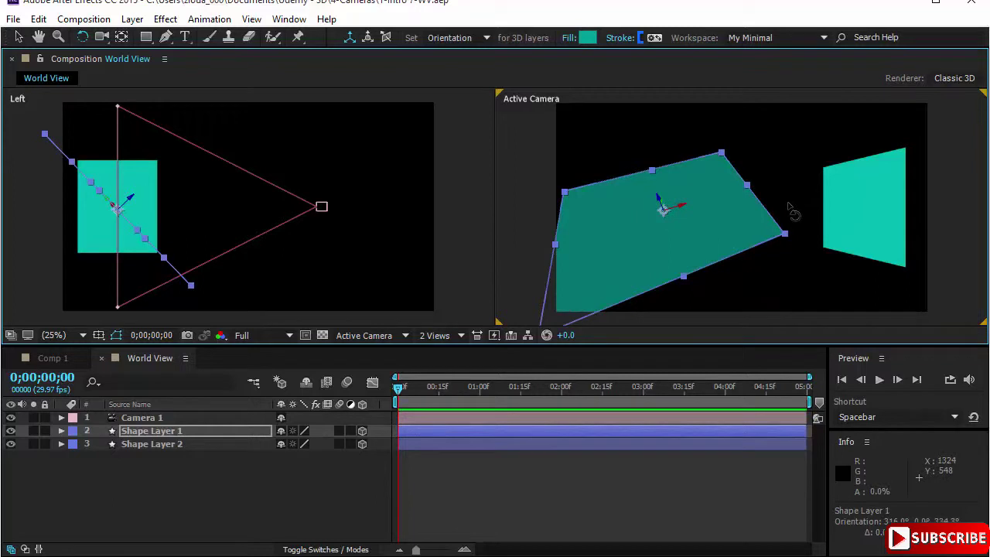
key(ctrl+z)
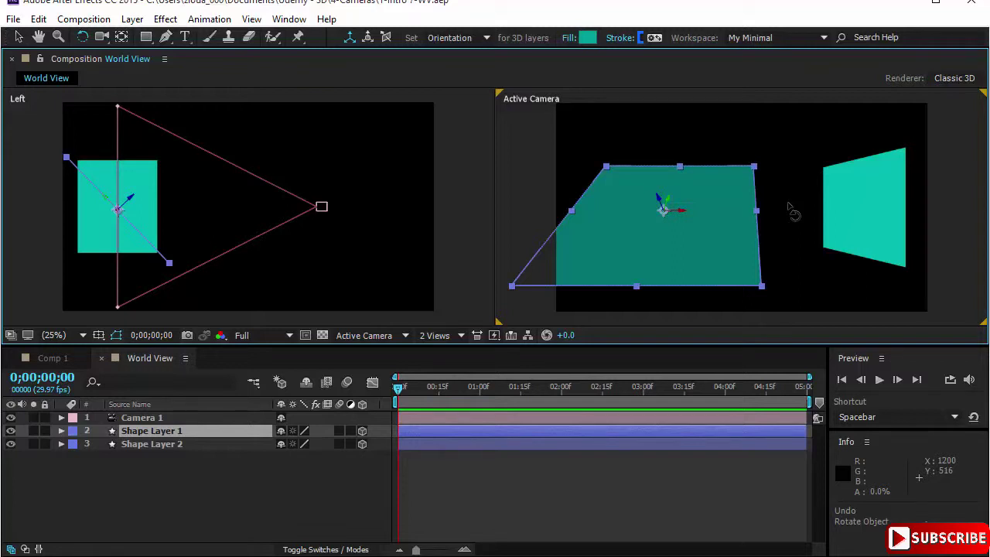
- Reveal Position for all layers, showing Shape Layer 1 at 556, 556, 0 and Shape Layer 2 at 1552, 540, 0
click(872, 236)
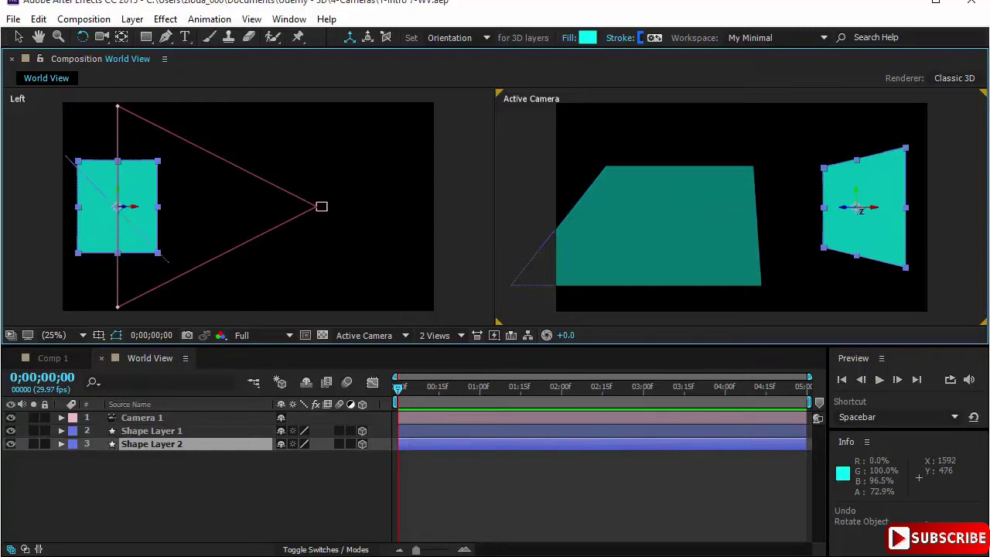
key(ctrl+a)
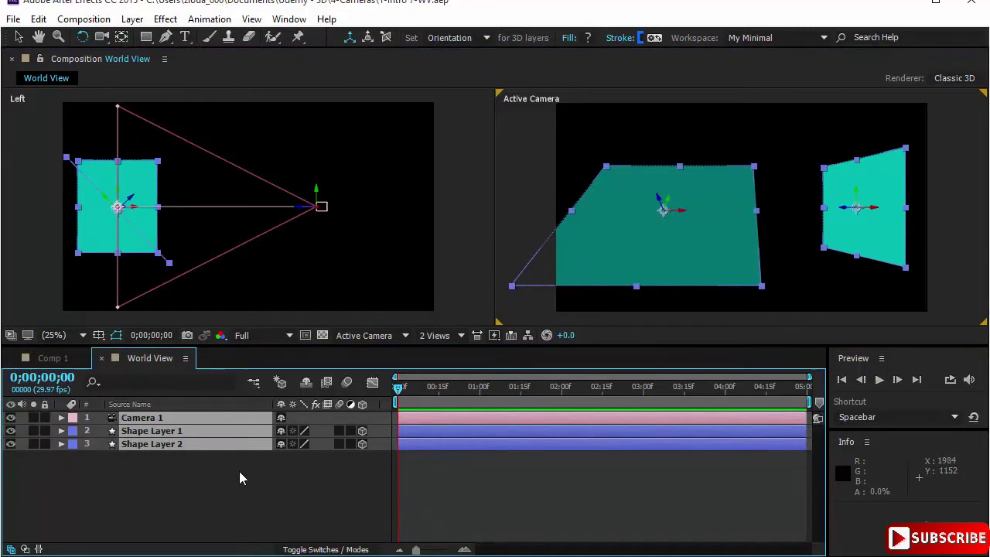
key(p)
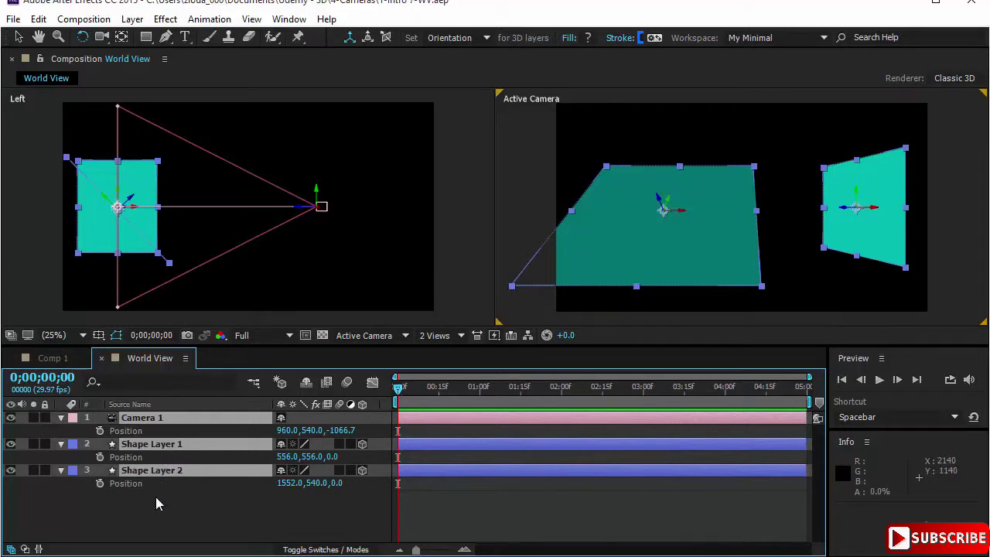
click(18, 37)
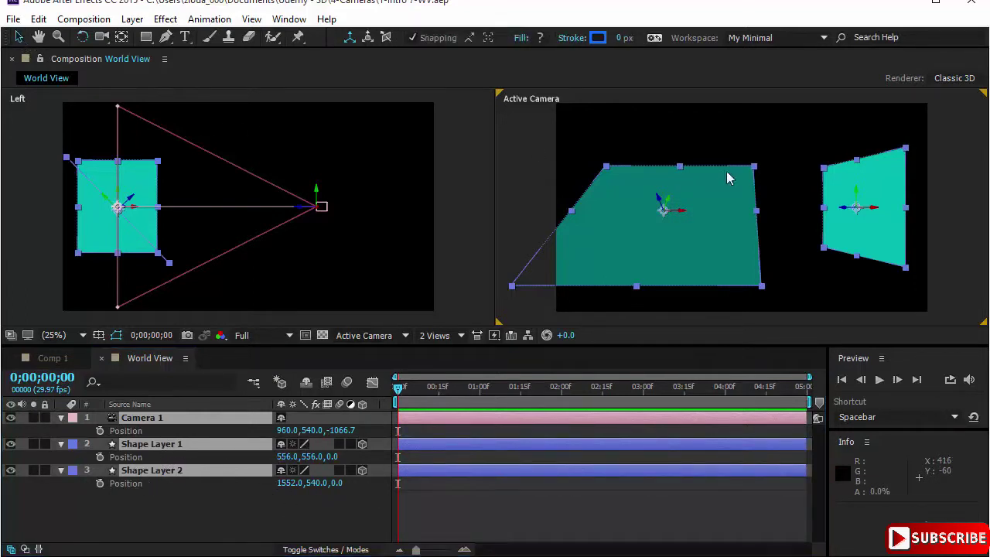
click(680, 216)
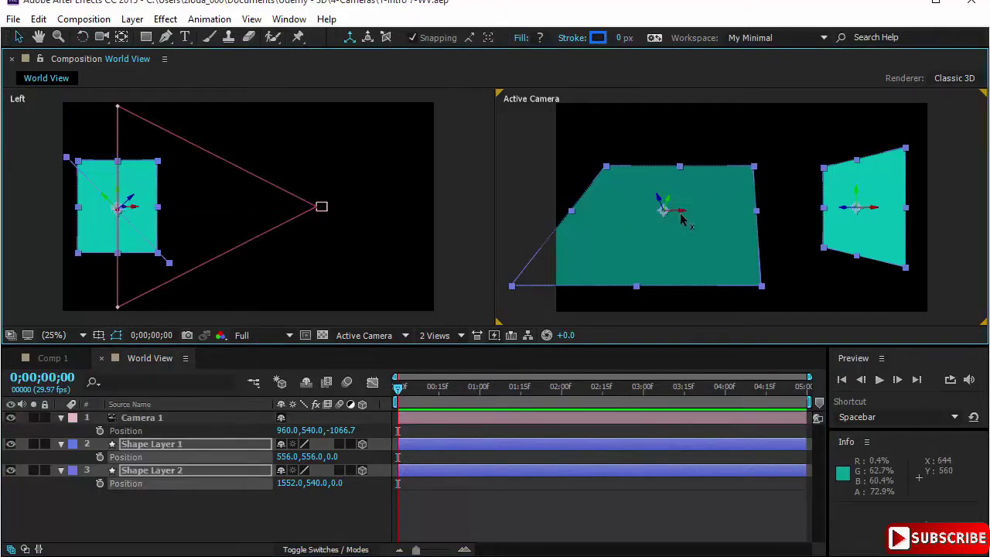
click(496, 253)
click(526, 212)
click(681, 218)
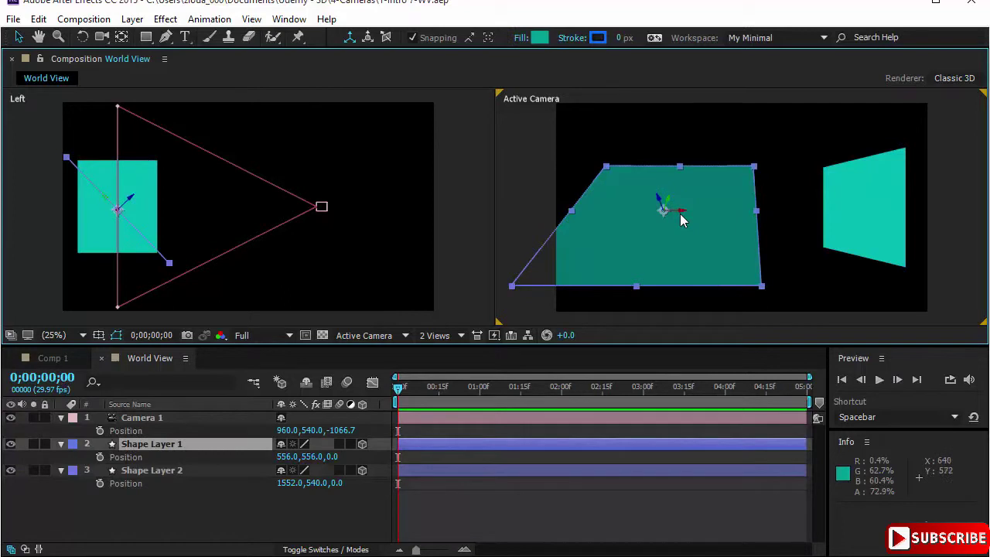
- Drag Shape Layer 1 along X and Z, and Shape Layer 2 along Z and Y, to their new positions
drag(684, 216, 700, 194)
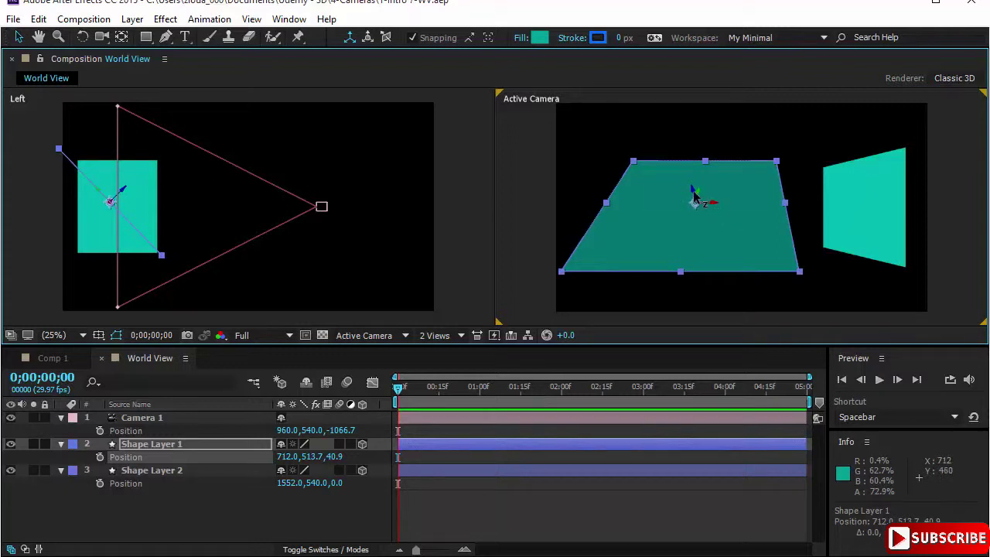
drag(694, 197, 688, 232)
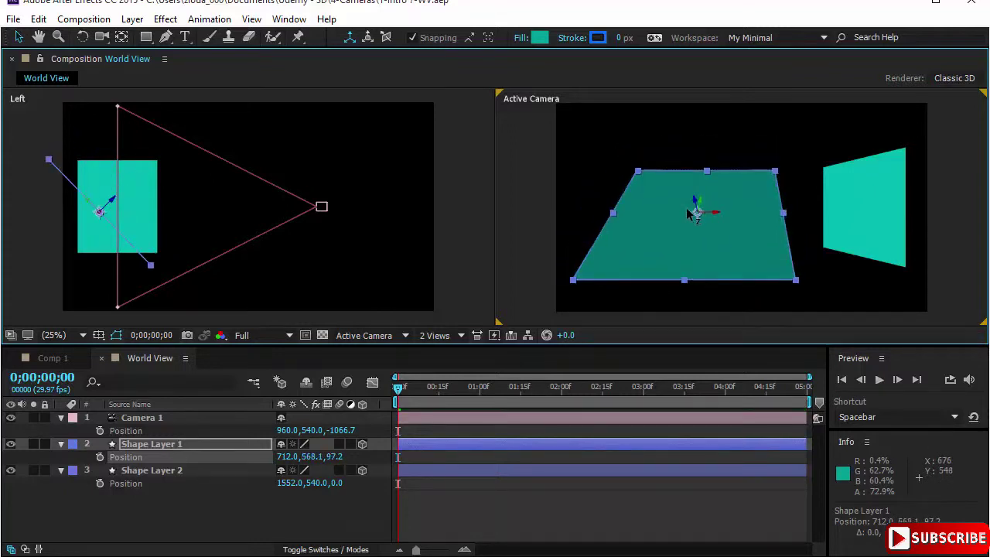
click(871, 249)
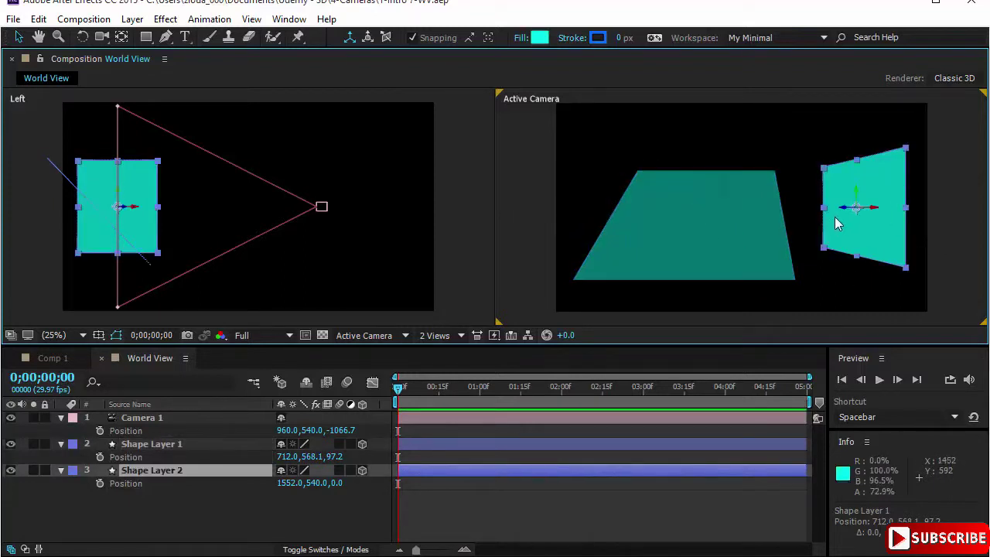
mouse_move(840, 214)
mouse_down()
mouse_move(812, 226)
mouse_move(836, 229)
mouse_move(828, 240)
mouse_move(835, 232)
mouse_up()
drag(845, 198, 866, 225)
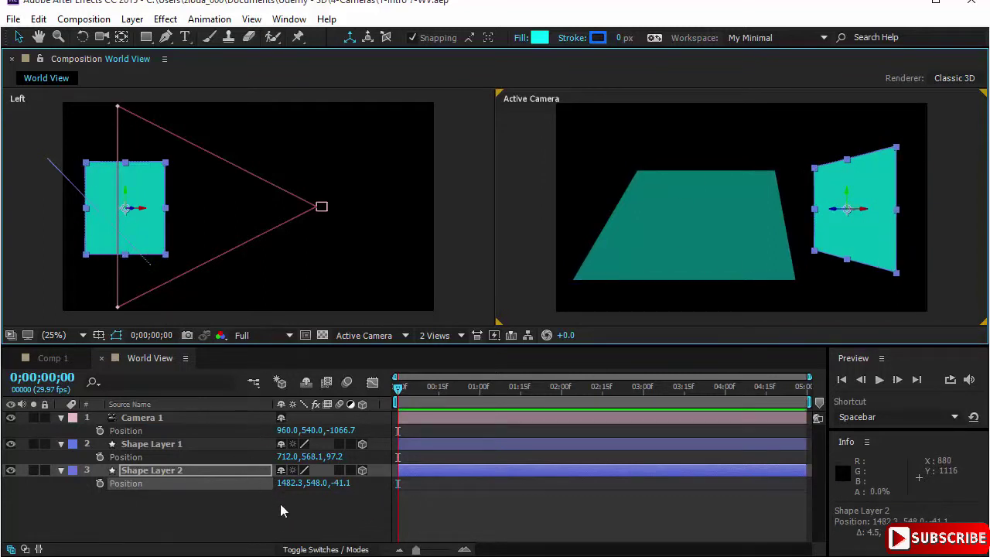
- Switch to World Axis mode with the Rotation tool and select Shape Layer 1
click(368, 38)
click(733, 249)
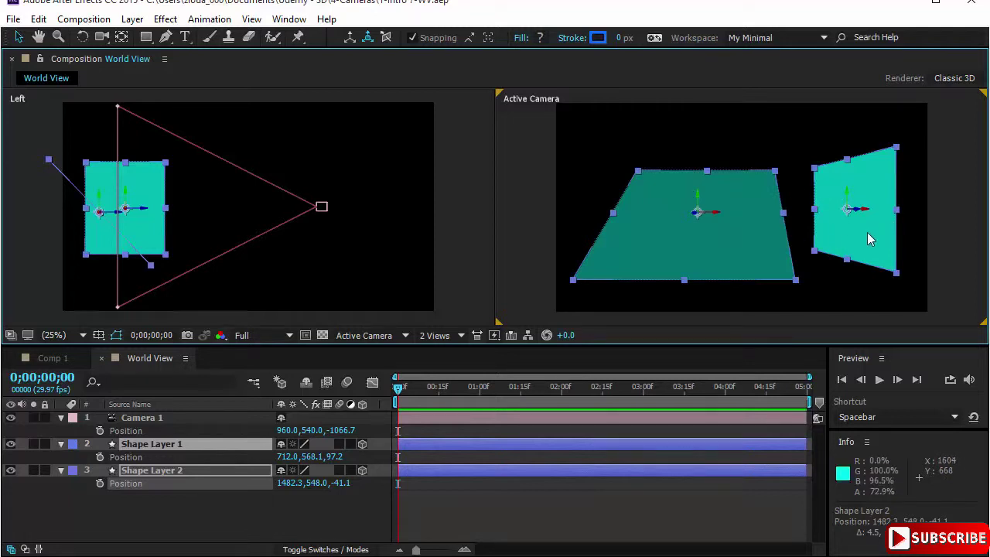
click(82, 37)
click(543, 227)
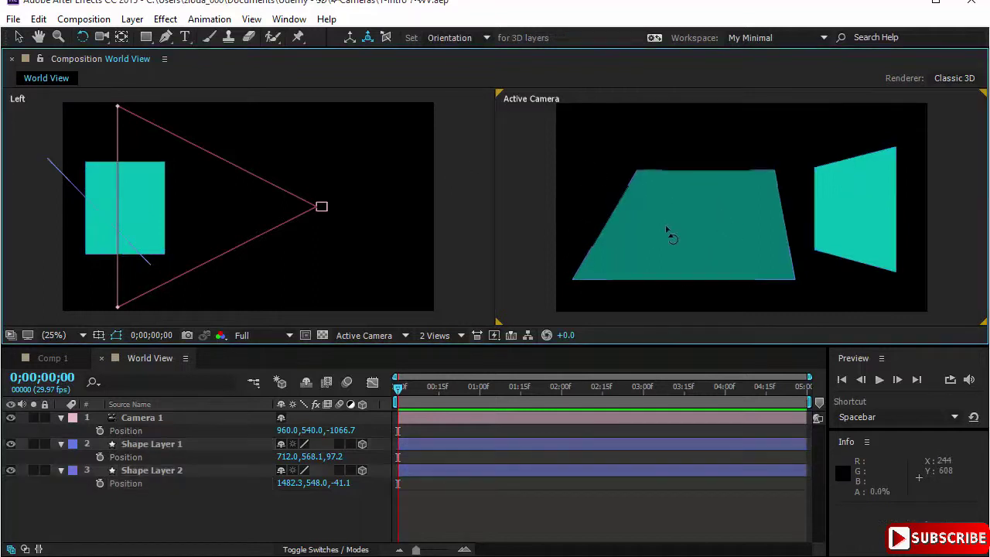
click(737, 222)
key(Return)
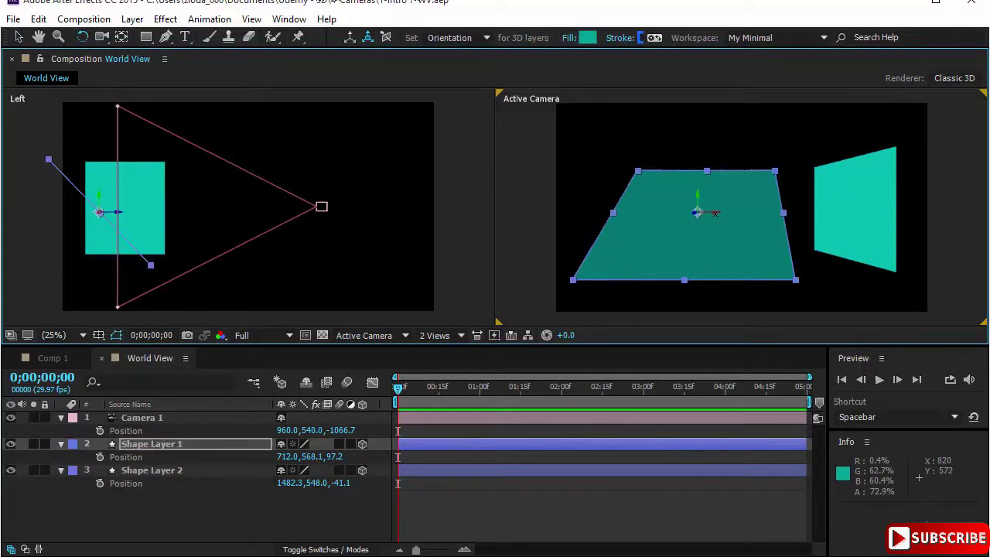
- Tilt Shape Layer 1 around the world X axis into a wide-based trapezoid
drag(715, 213, 714, 224)
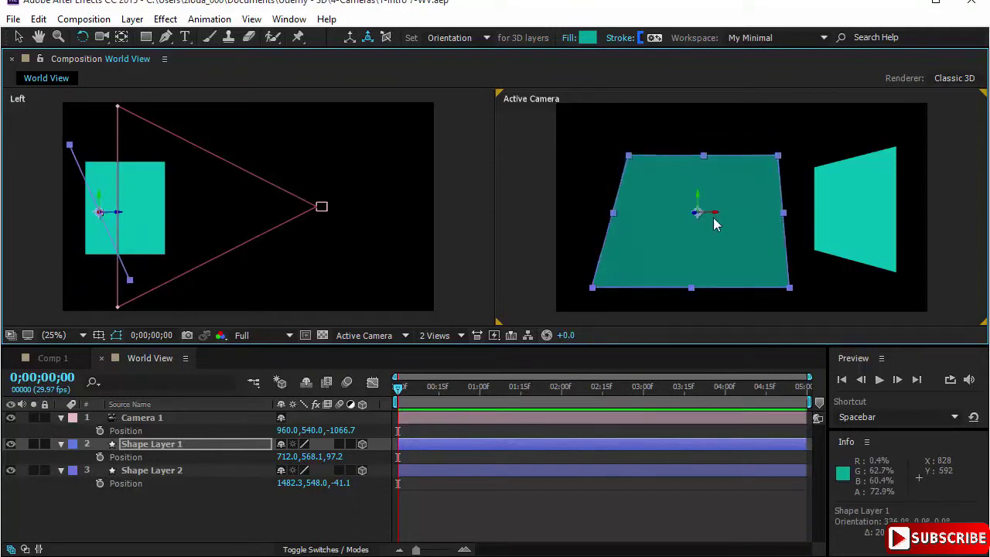
mouse_move(714, 219)
mouse_down()
mouse_move(714, 202)
mouse_move(716, 221)
mouse_up()
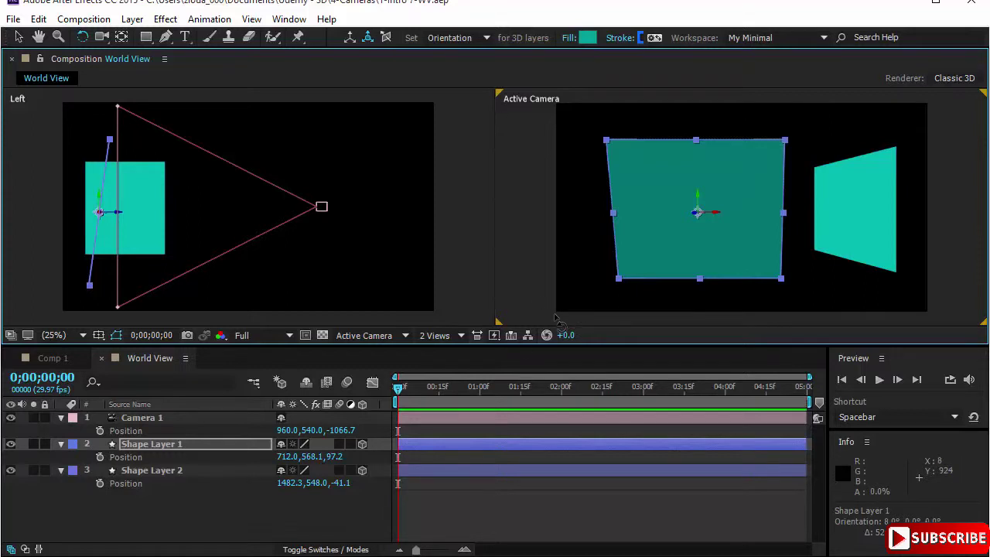
drag(716, 212, 851, 205)
click(865, 214)
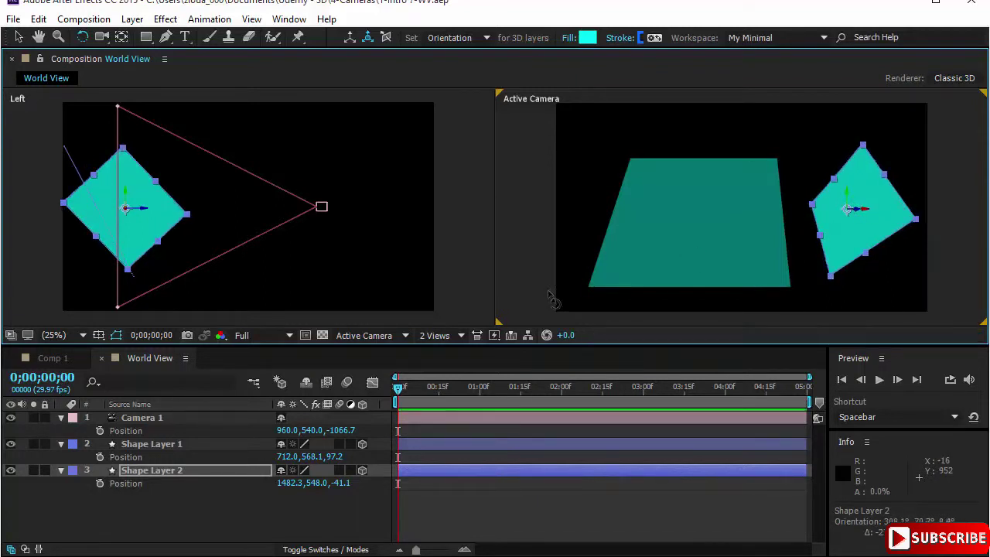
- Show the rotation properties of the selected layers, filtered to 'orien' in the timeline search
shift+click(191, 421)
key(r)
scroll(201, 430, down, 1)
scroll(216, 440, up, 1)
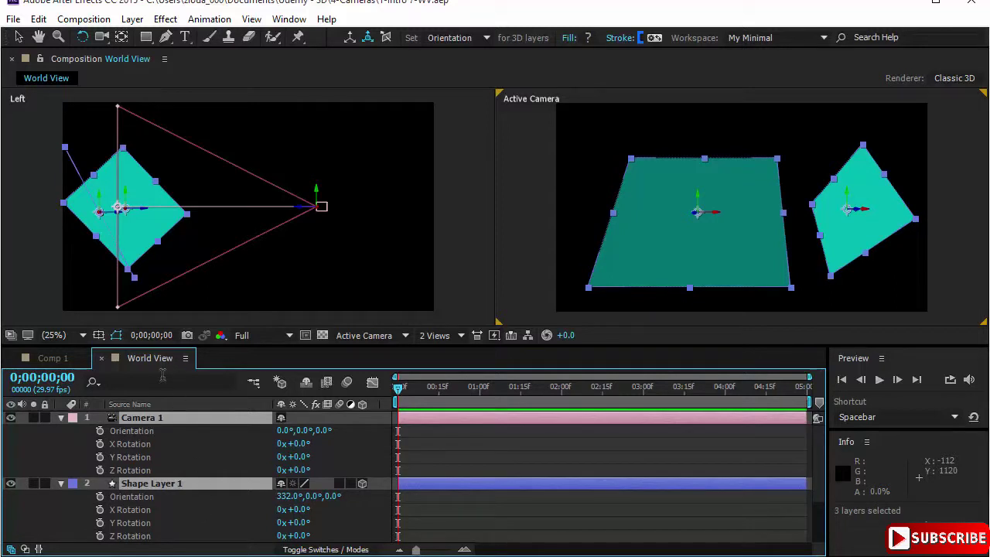
click(214, 381)
text(orien)
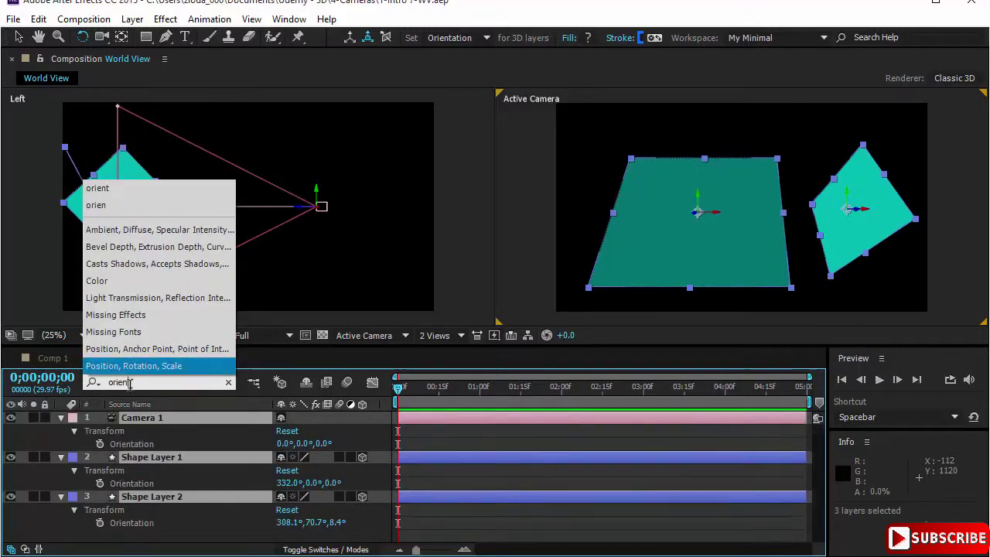
key(Return)
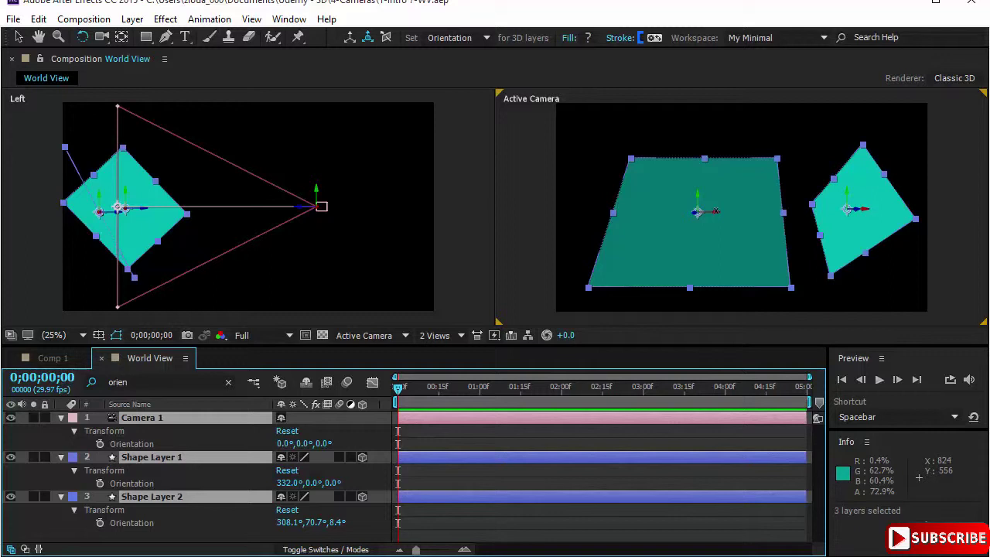
- Test-rotate both shape layers in Local Axis mode, undo it, and return to World Axis mode
drag(715, 211, 674, 223)
click(350, 37)
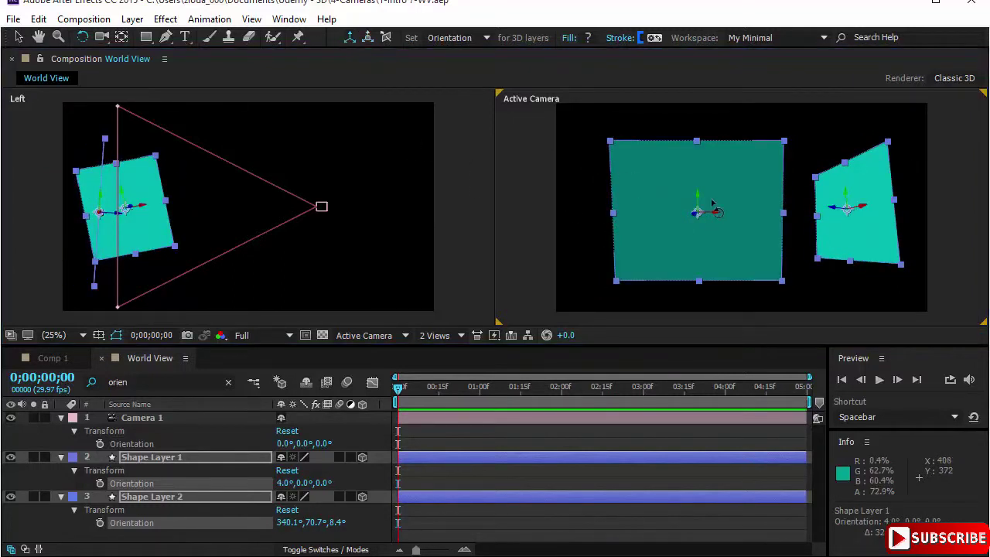
drag(716, 212, 692, 216)
key(ctrl+z)
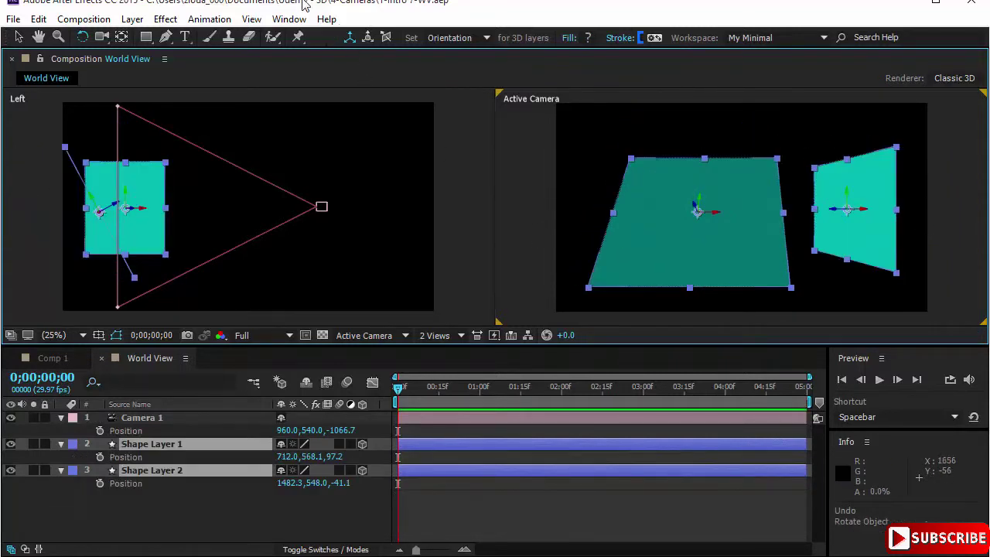
click(368, 37)
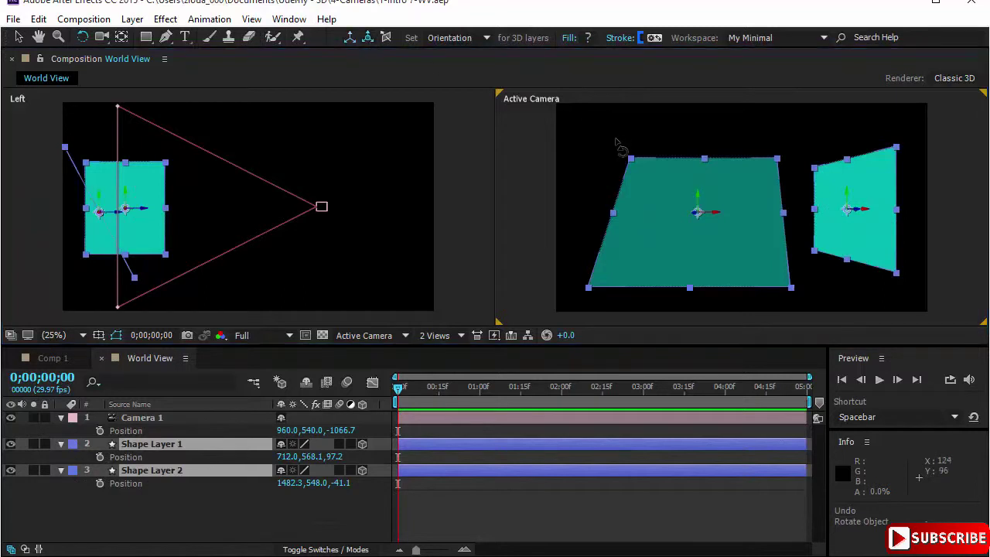